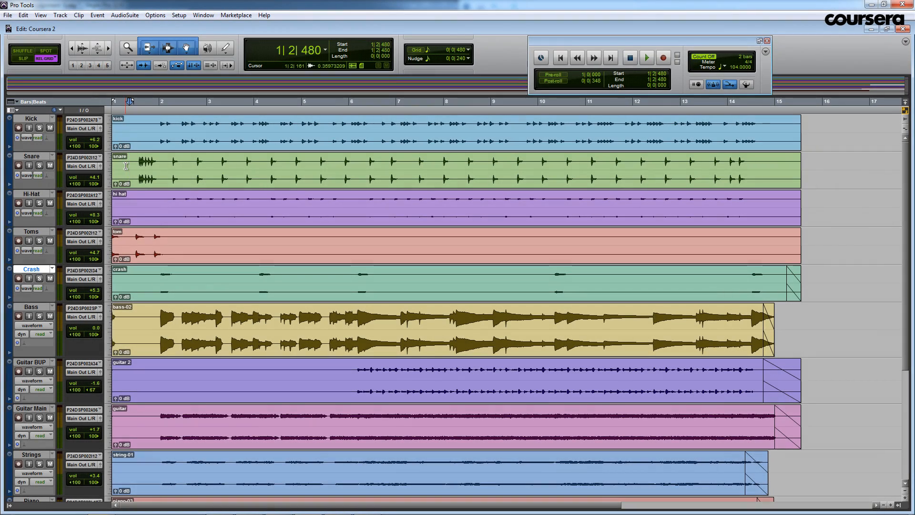
- Play the session from 1|2|480, stop playback and place the edit cursor at 1|3|000
key("space")
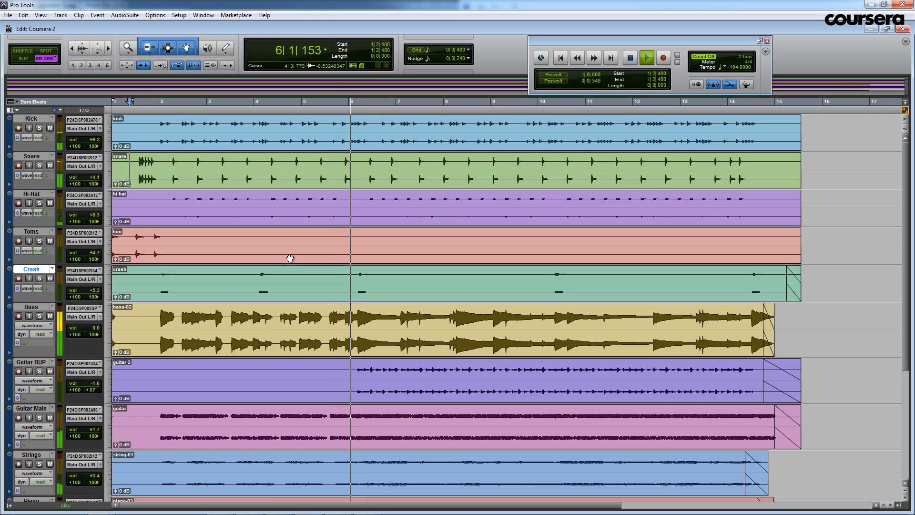
key("space")
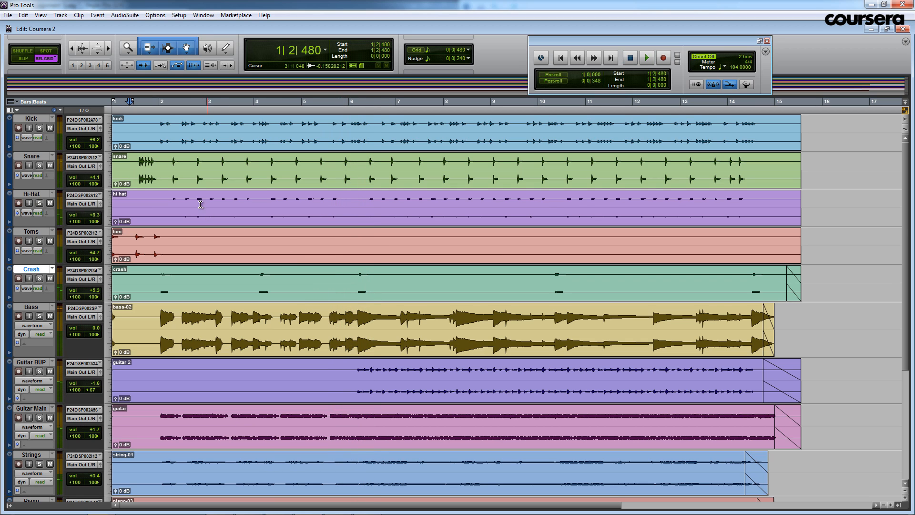
left_click(138, 168)
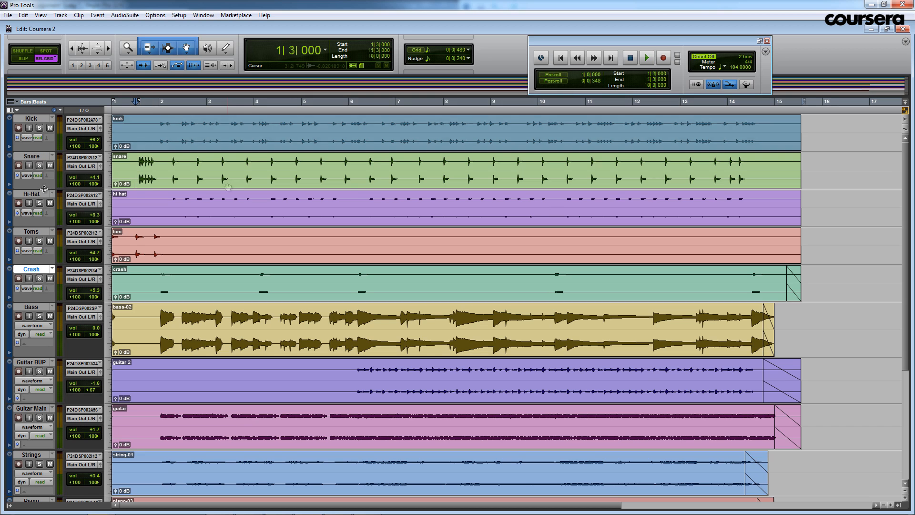
- Go through the drum clips one by one, from the snare and hi-hat to the toms and crash
left_click(228, 186)
left_click(235, 218)
left_click(239, 251)
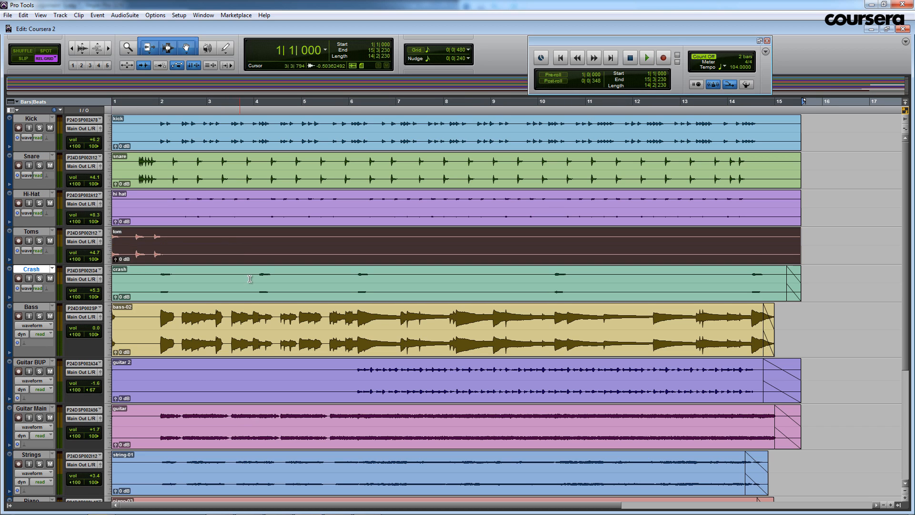
left_click(249, 279)
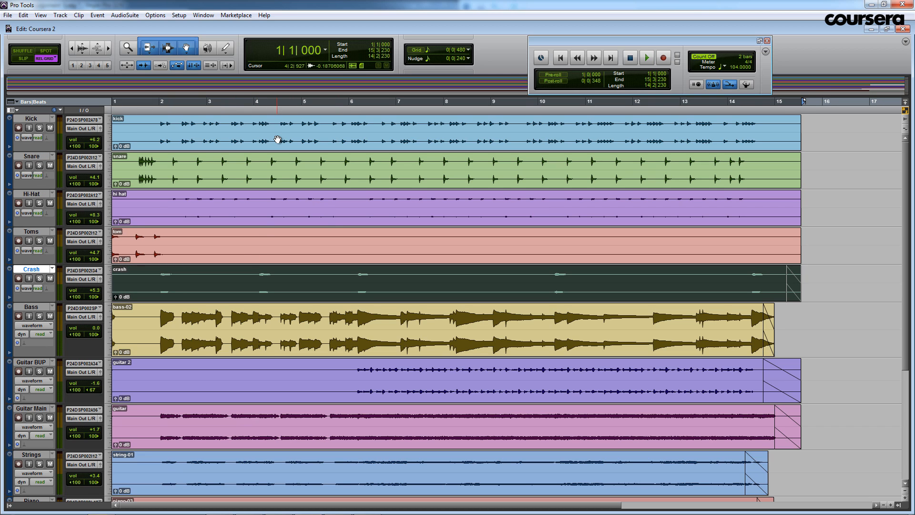
- Show the Mix window and rename Bus 1-2 to "Drum Bus" in the I/O Setup
left_click(203, 15)
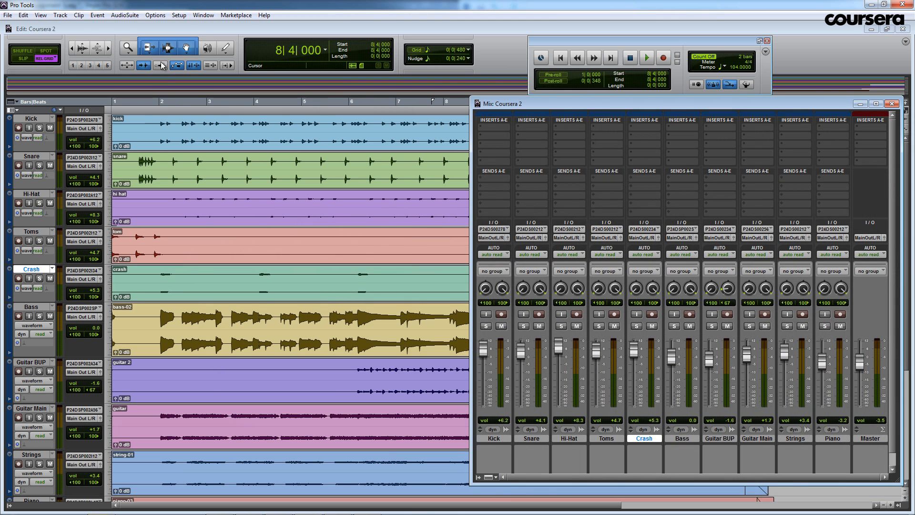
left_click(181, 16)
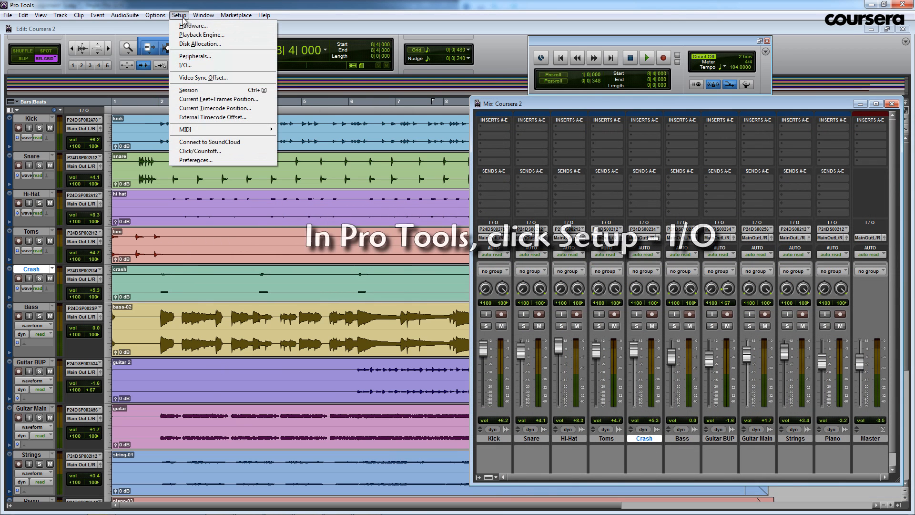
left_click(196, 66)
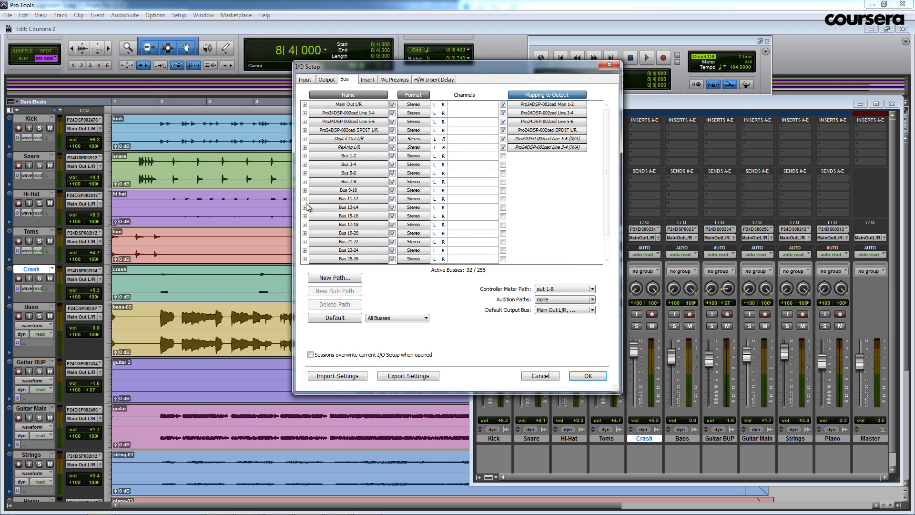
left_click(352, 157)
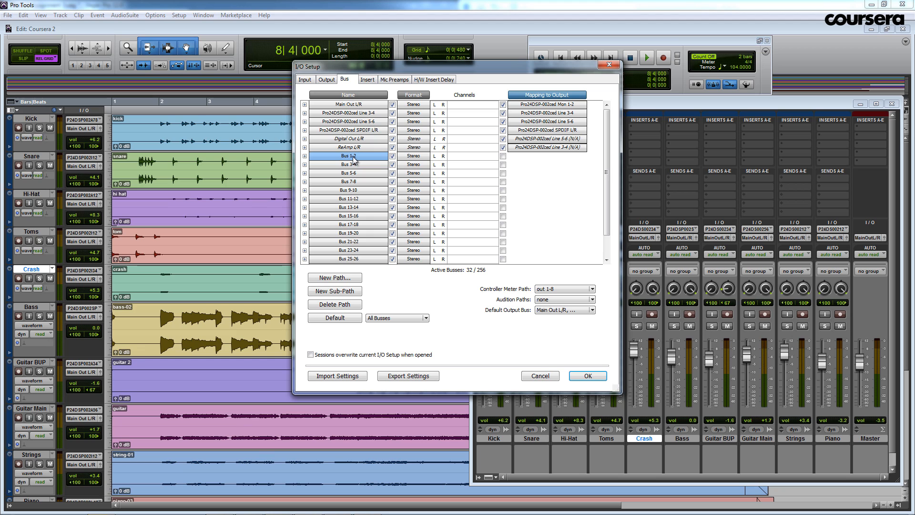
double_click(365, 158)
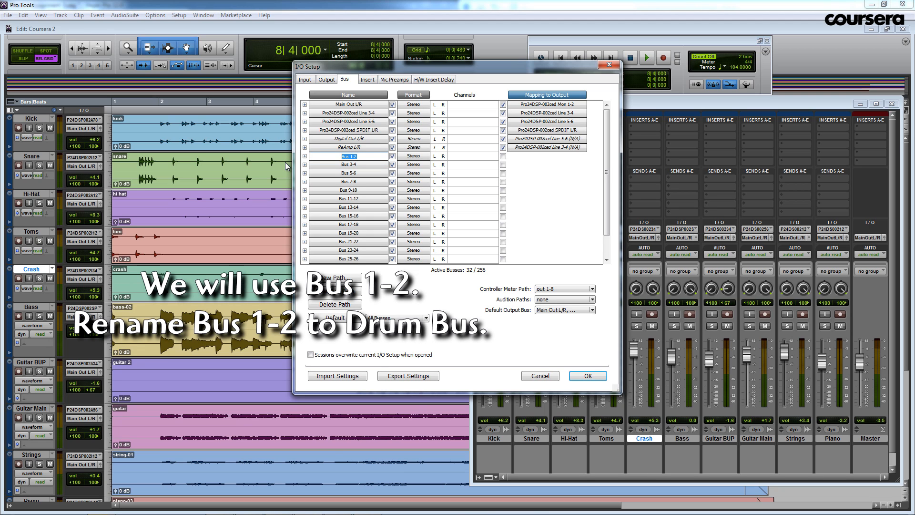
key("BackSpace")
type("Drum Bus")
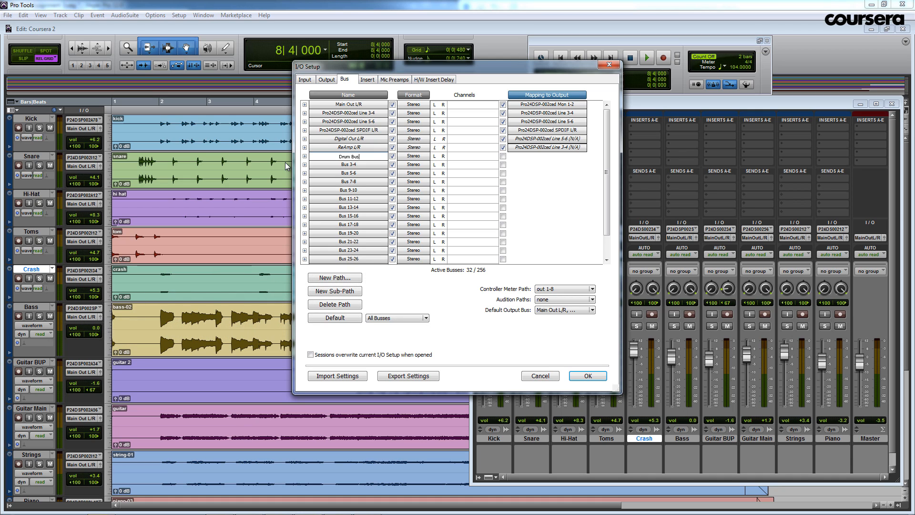
key("Return")
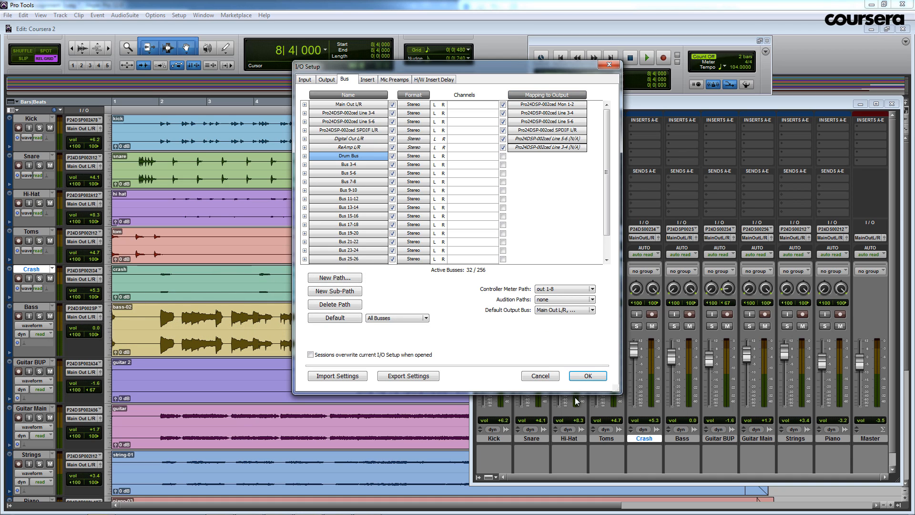
left_click(587, 376)
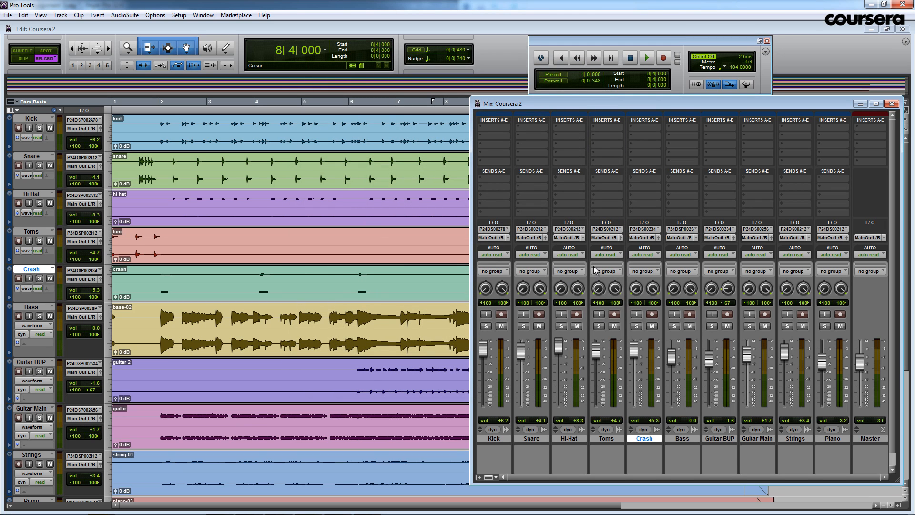
- Route the outputs of the Kick and Snare tracks to Drum Bus (Stereo)
left_click(510, 237)
mouse_move(507, 260)
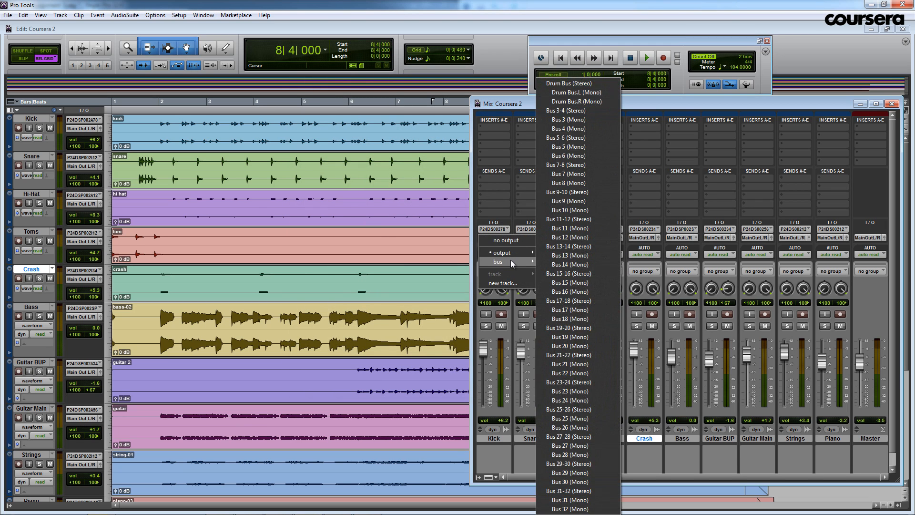
left_click(593, 84)
left_click(532, 237)
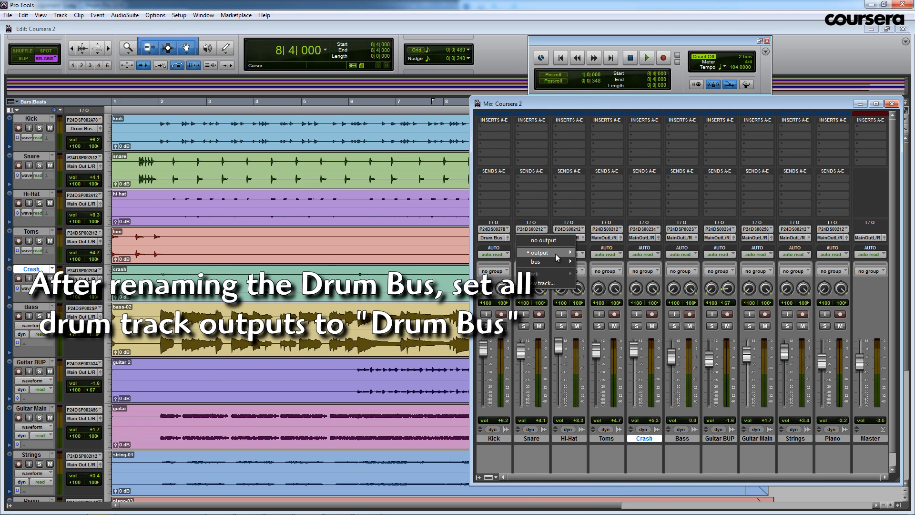
mouse_move(535, 261)
left_click(634, 86)
- Route the outputs of the Hi-Hat, Toms and Crash tracks to Drum Bus (Stereo)
left_click(570, 237)
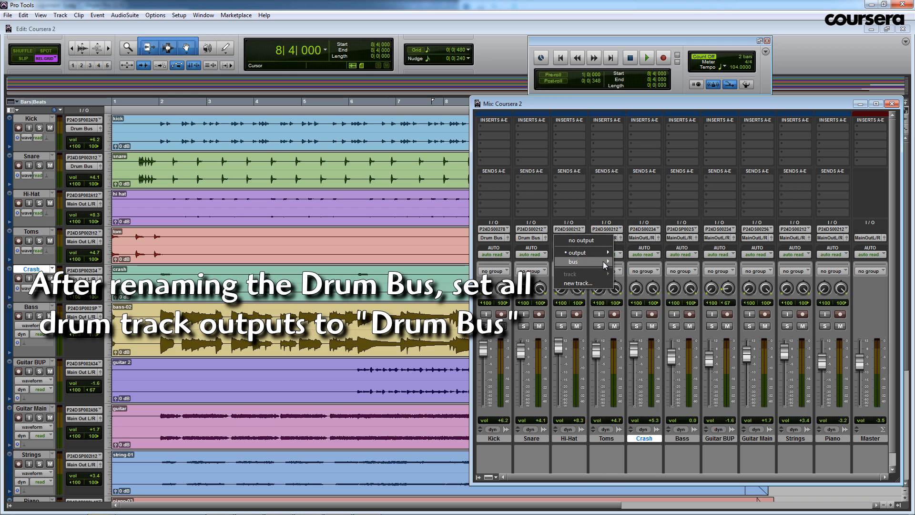
mouse_move(596, 268)
left_click(634, 85)
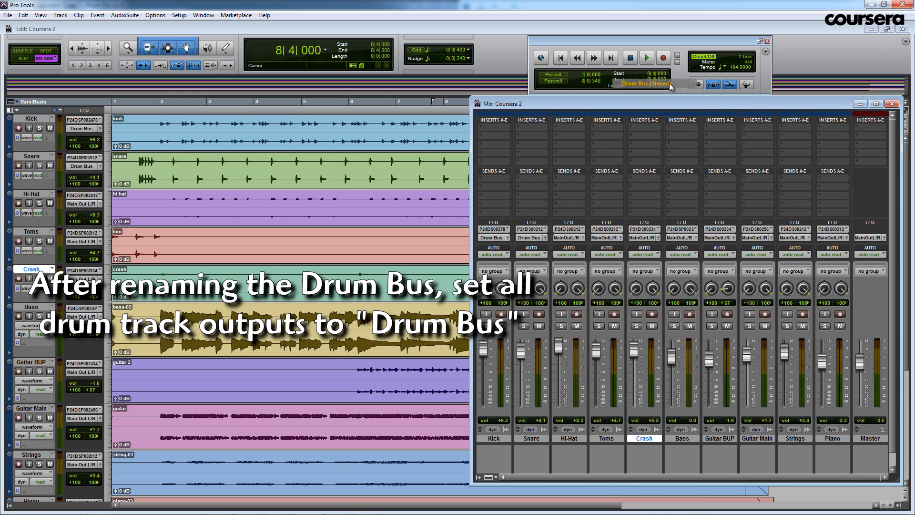
left_click(609, 238)
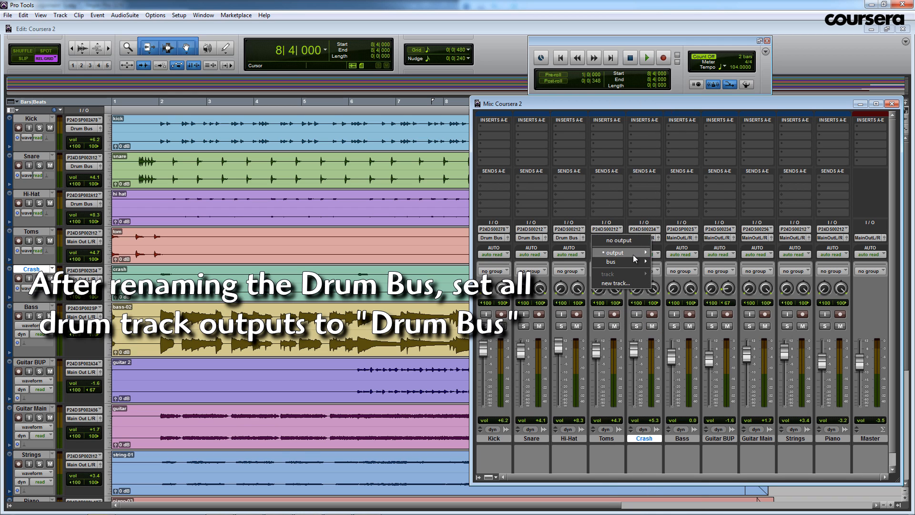
mouse_move(636, 264)
left_click(683, 83)
left_click(645, 238)
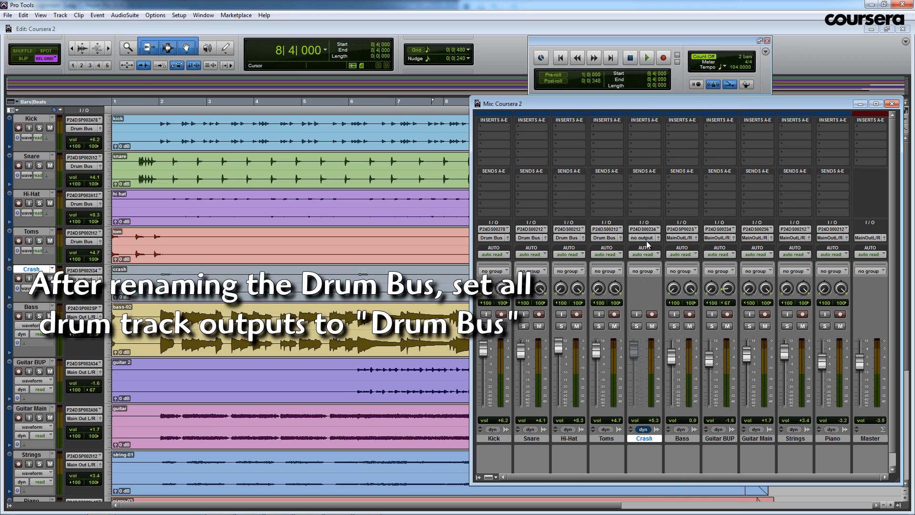
mouse_move(662, 263)
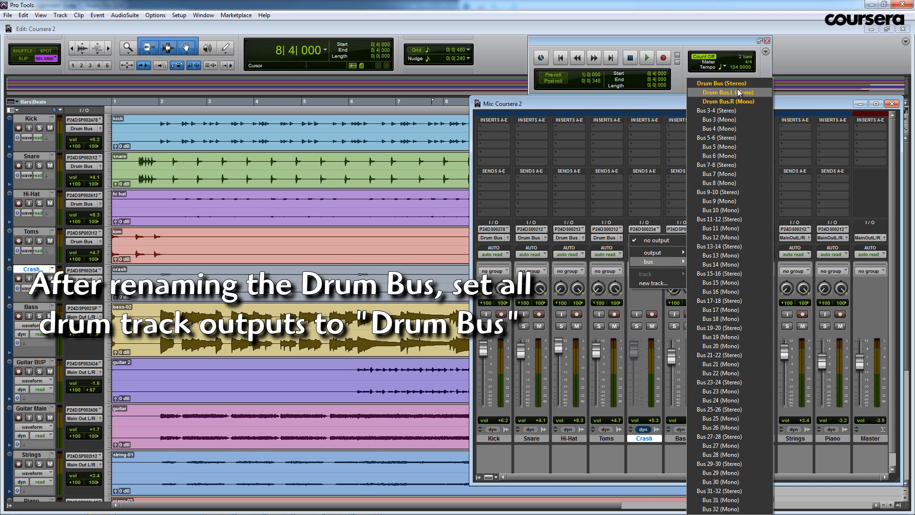
left_click(738, 85)
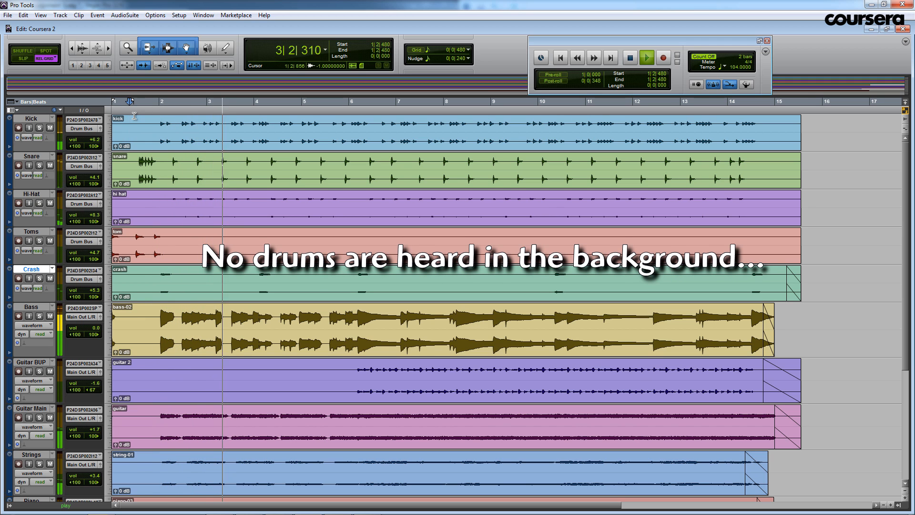
- Stop playback and create one new stereo Aux Input track
key("space")
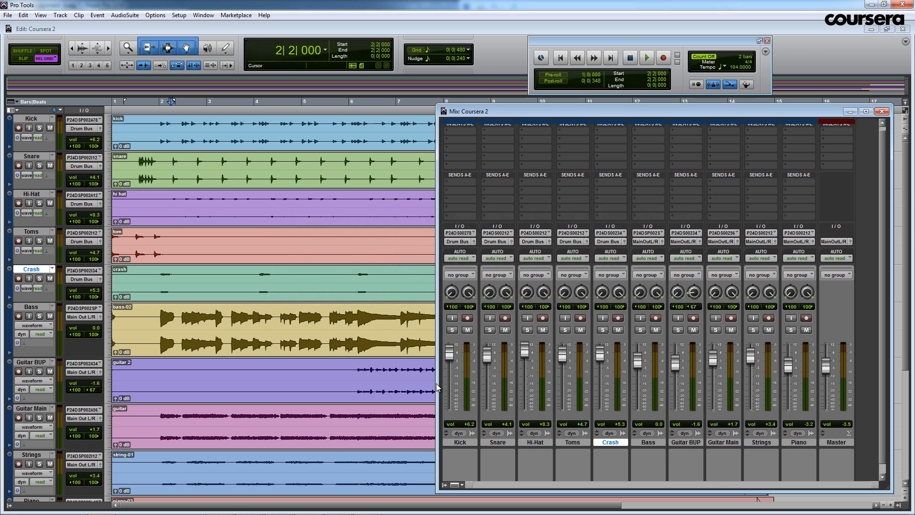
key("ctrl+shift+n")
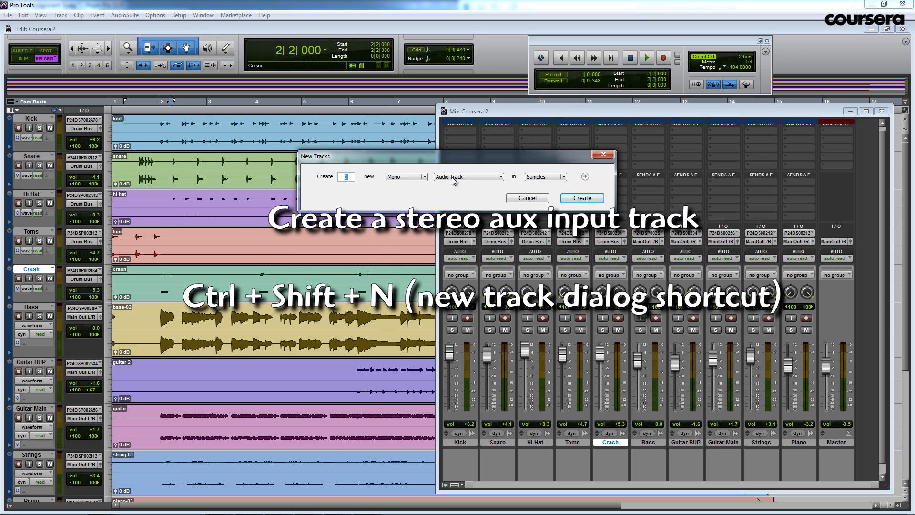
left_click(413, 181)
left_click(405, 189)
left_click(467, 177)
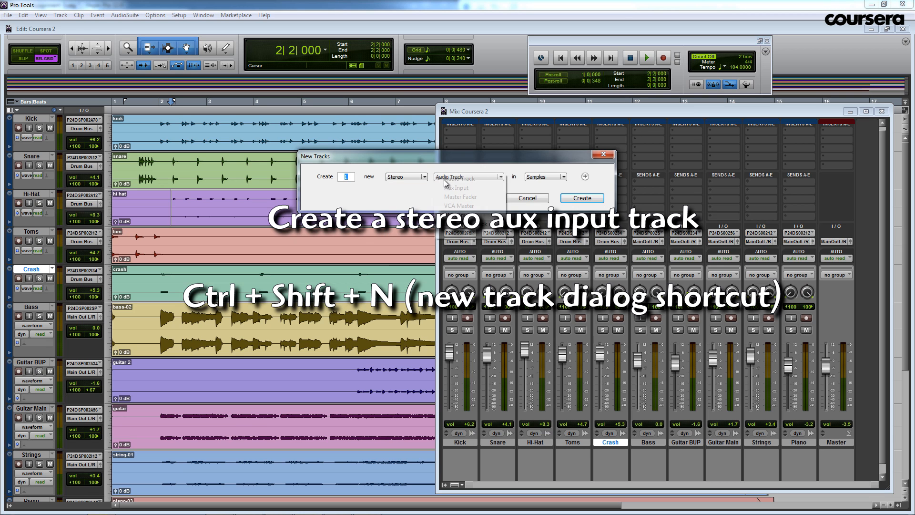
left_click(456, 188)
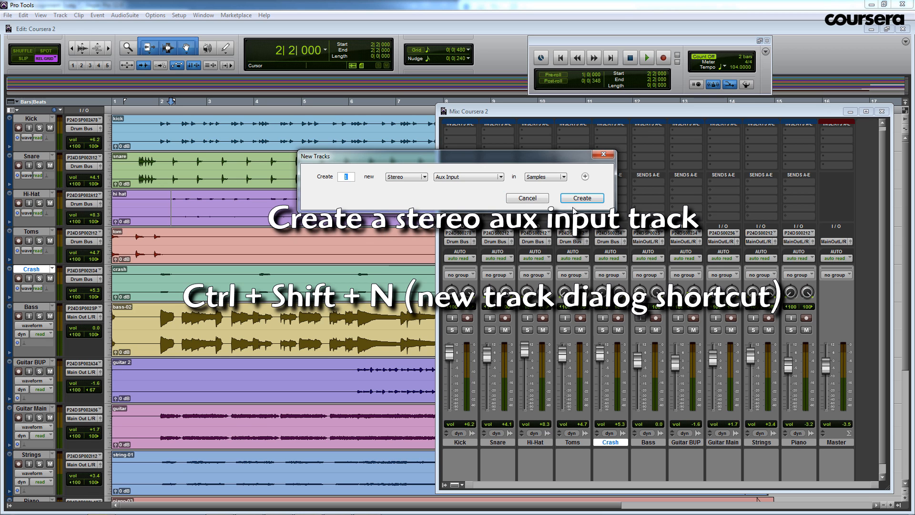
left_click(581, 198)
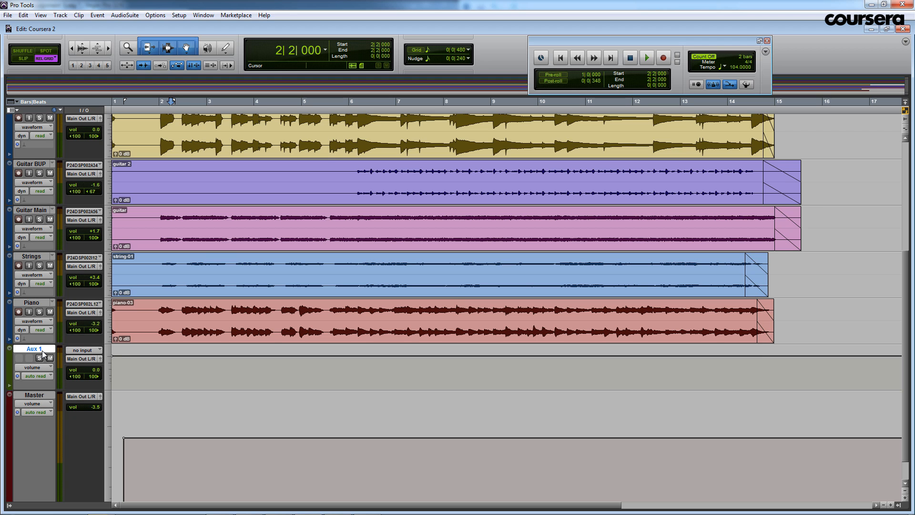
- Set the input of the Aux 1 track to the Drum Bus in the Mix window
key("ctrl+equal")
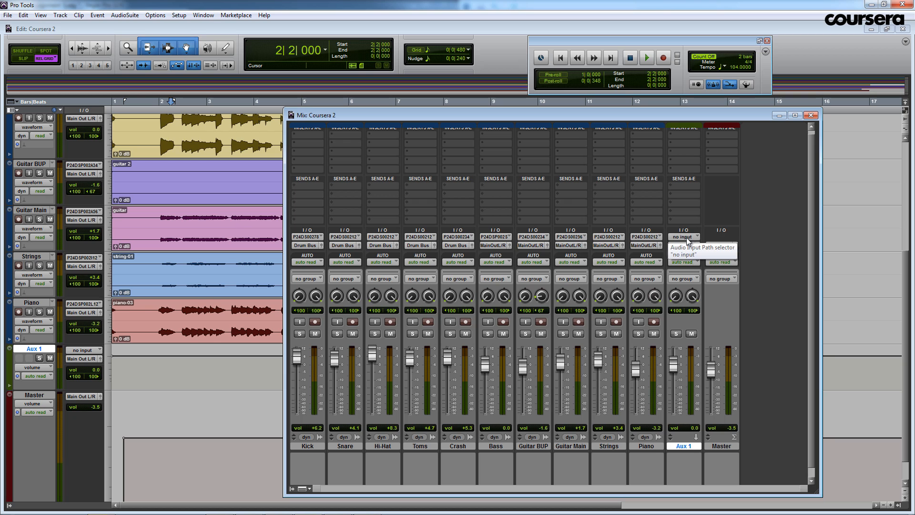
left_click(686, 239)
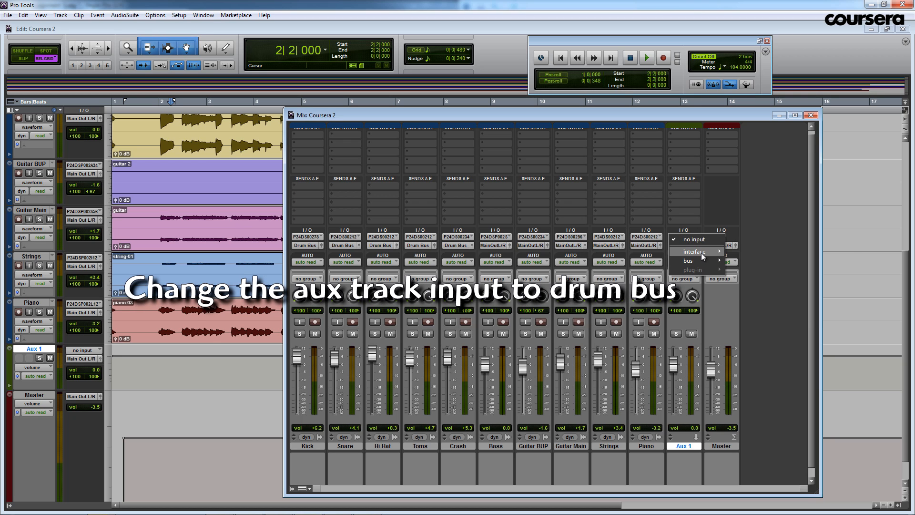
left_click(736, 262)
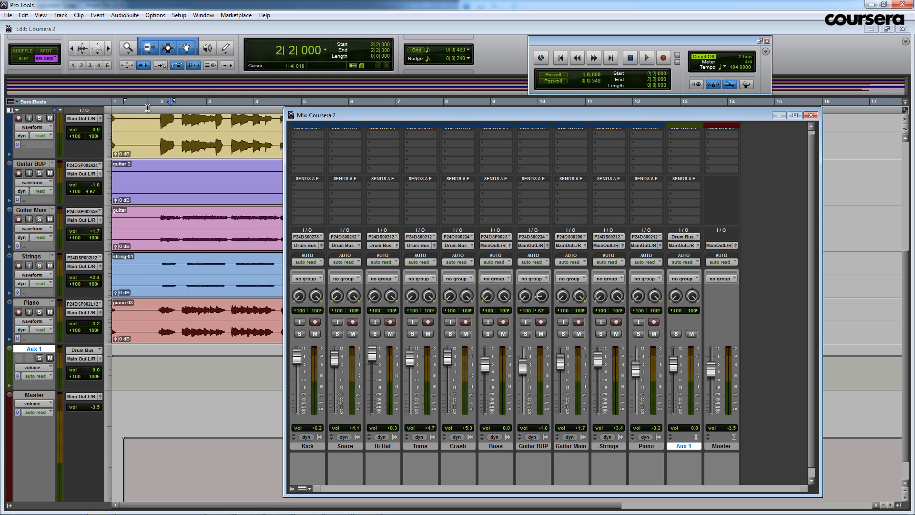
- Play the session from 1|4|000 while lowering the Aux 1 fader to about -54 dB and raising it again
left_click(148, 107)
key("space")
key("ctrl+equal")
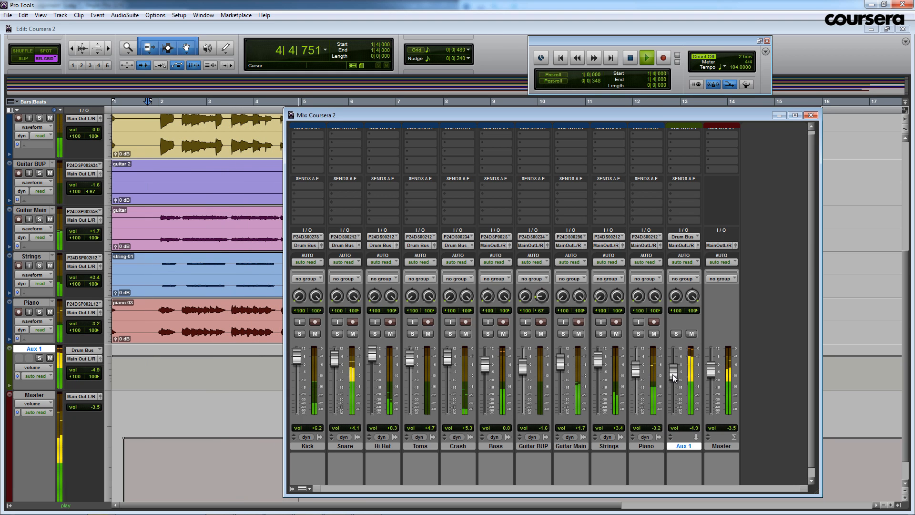
left_click_drag(673, 374, 669, 410)
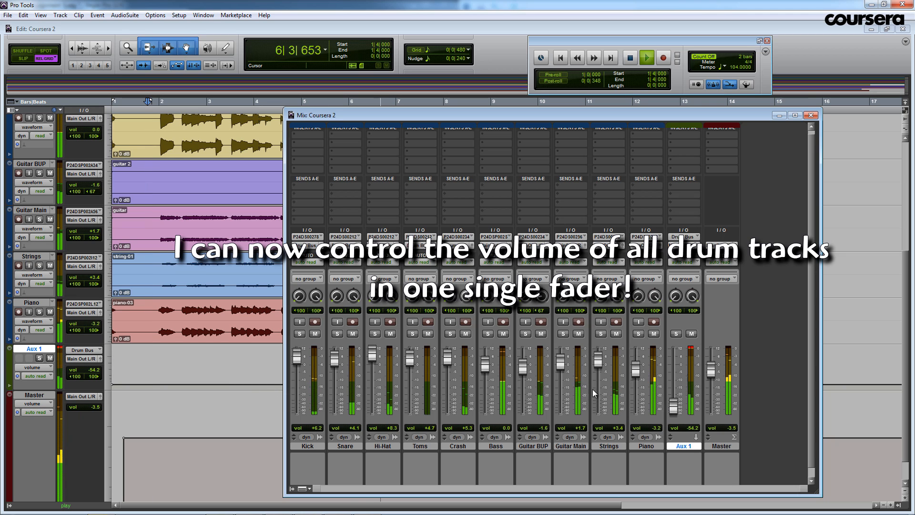
left_click_drag(676, 412, 674, 375)
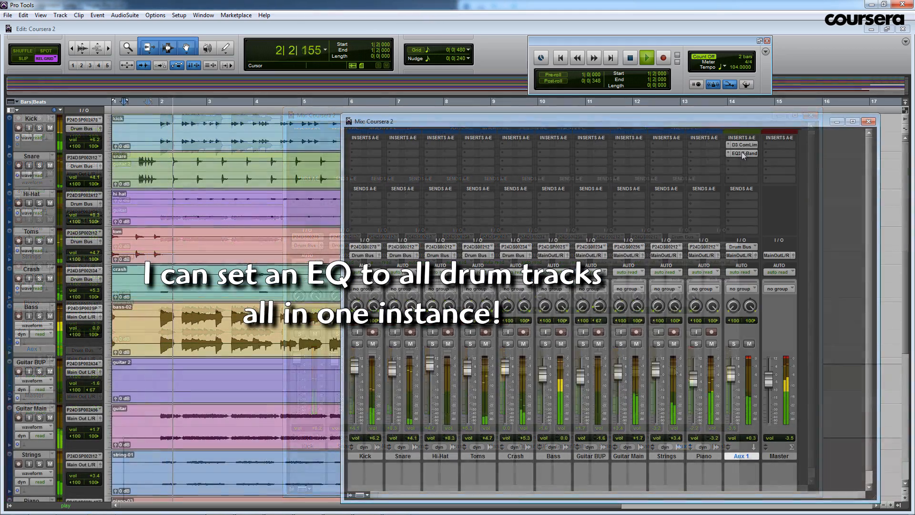
- Open the EQ3 7-Band on Aux 1, boost the HF band, and boost the LF band while raising its frequency
left_click(729, 152)
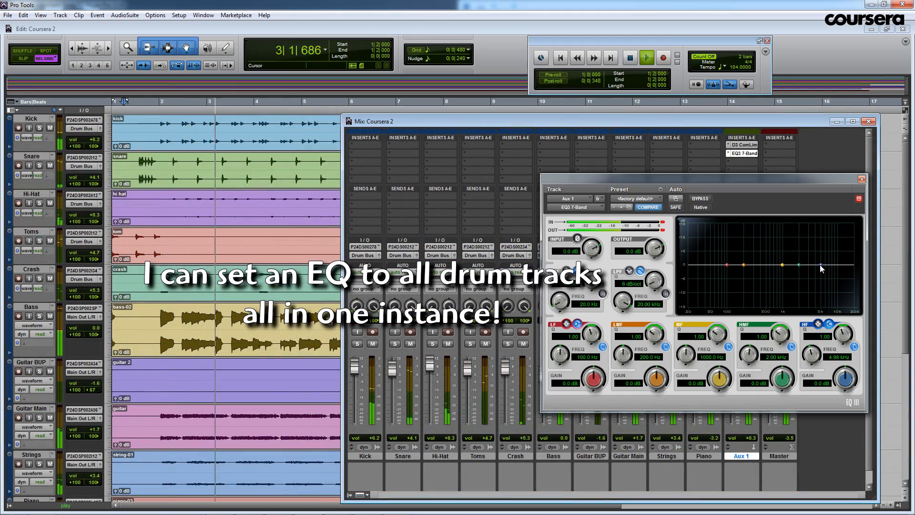
mouse_move(821, 264)
left_mouse_down()
mouse_move(817, 238)
mouse_move(818, 248)
left_mouse_up()
left_click_drag(727, 268, 758, 248)
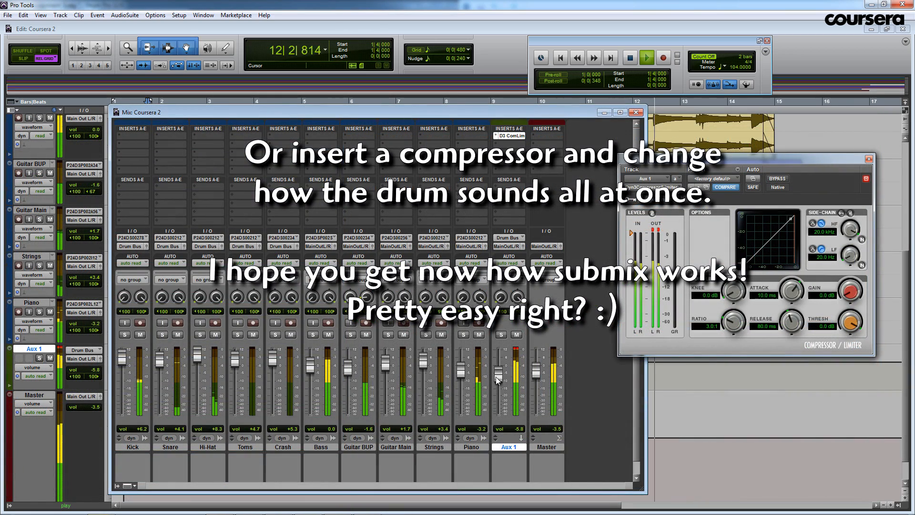
- Raise the Aux 1 fader to about +0.3 dB
left_click_drag(499, 373, 499, 371)
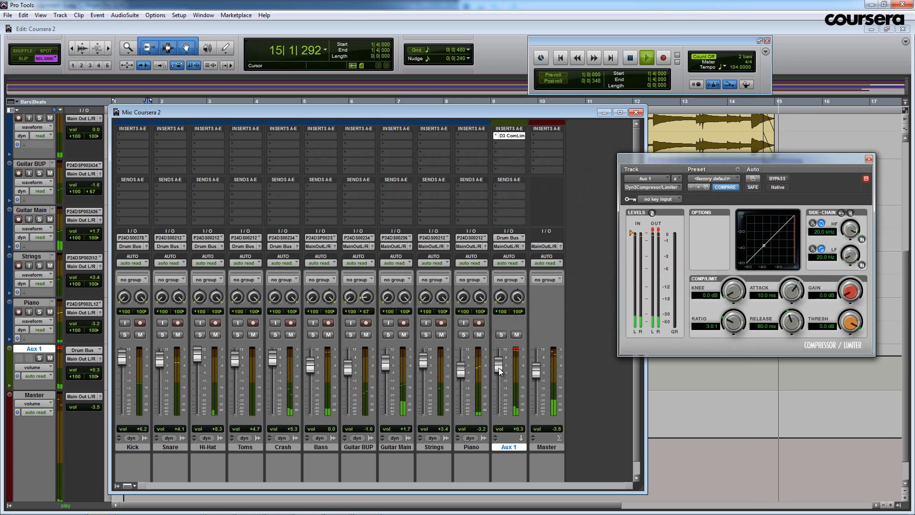